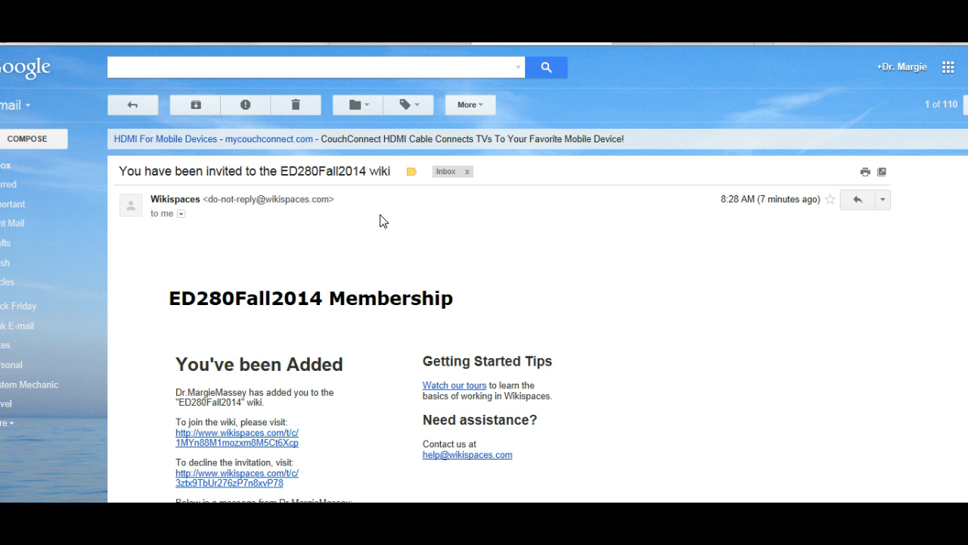
Step: Follow the join link in the Wikispaces invitation email for the ED280Fall2014 wiki
scroll(247, 389, "down", 1)
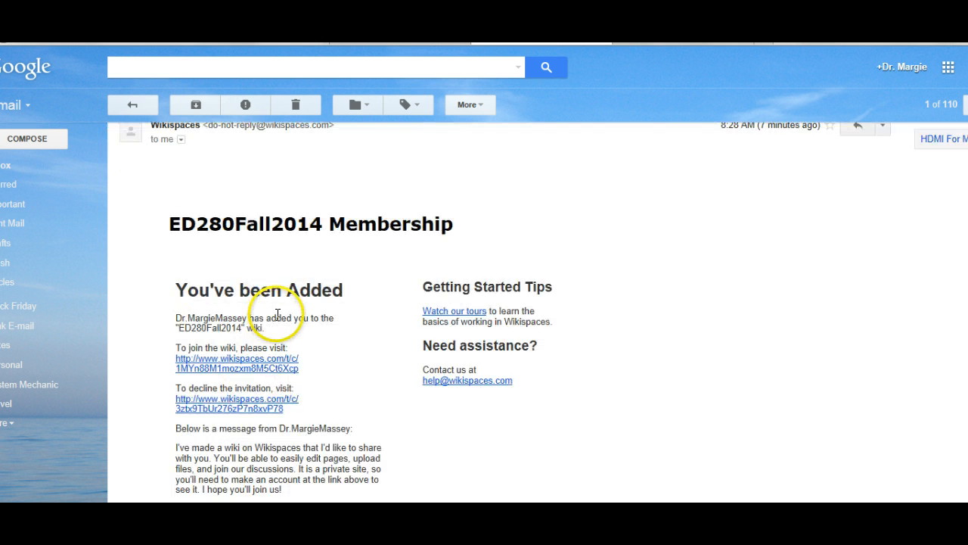
left_click(228, 360)
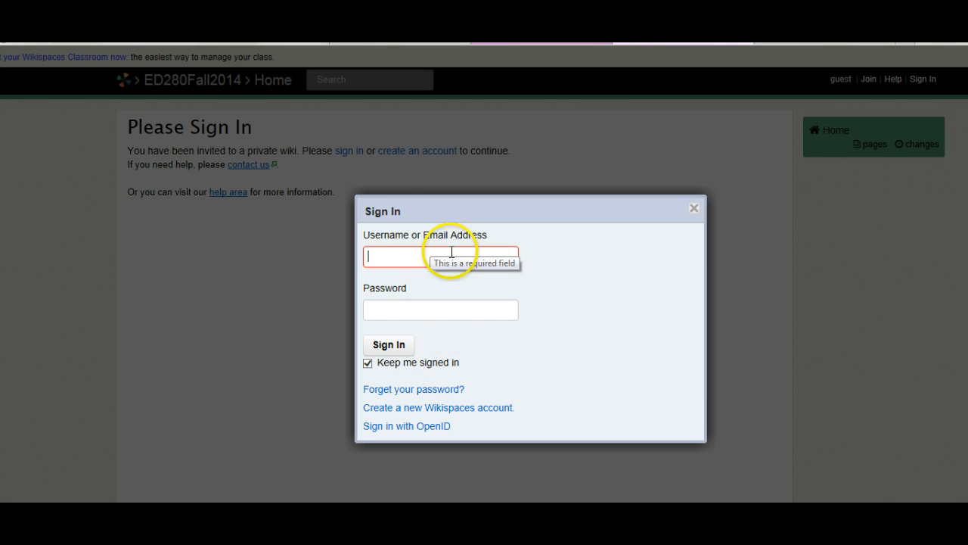
Step: Switch the Sign In dialog to the new Wikispaces account form
left_click(425, 409)
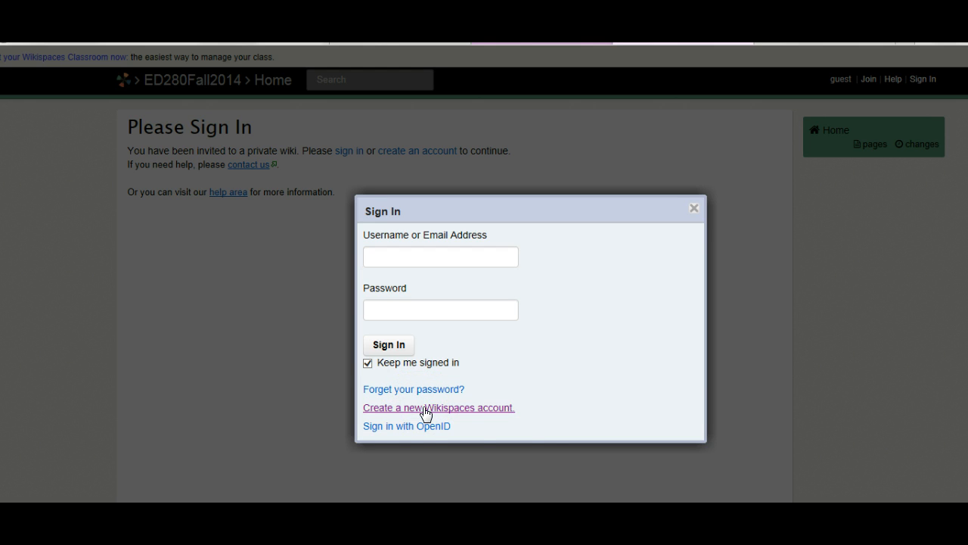
Step: Try the Join Now username and password fields, then return to signing in with an existing account
left_click(425, 235)
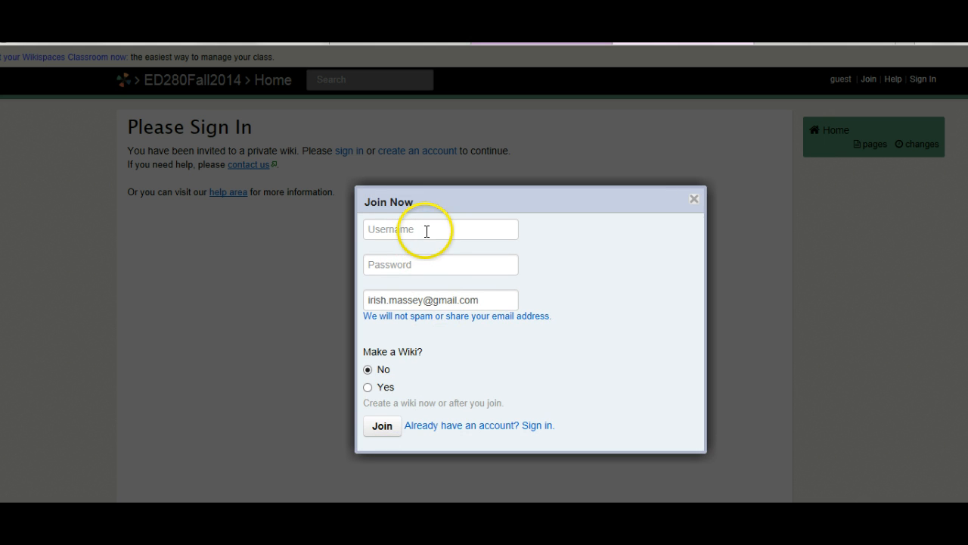
left_click(426, 264)
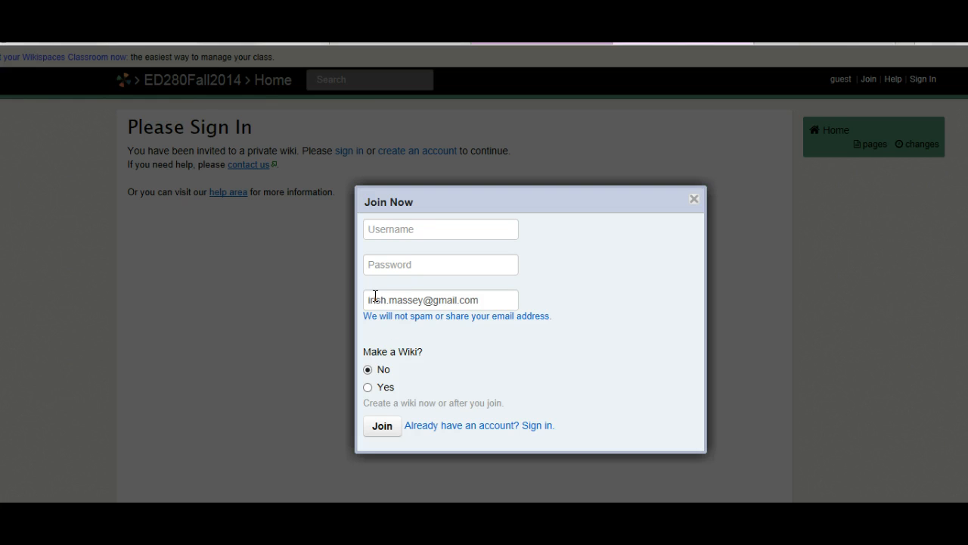
left_click(540, 426)
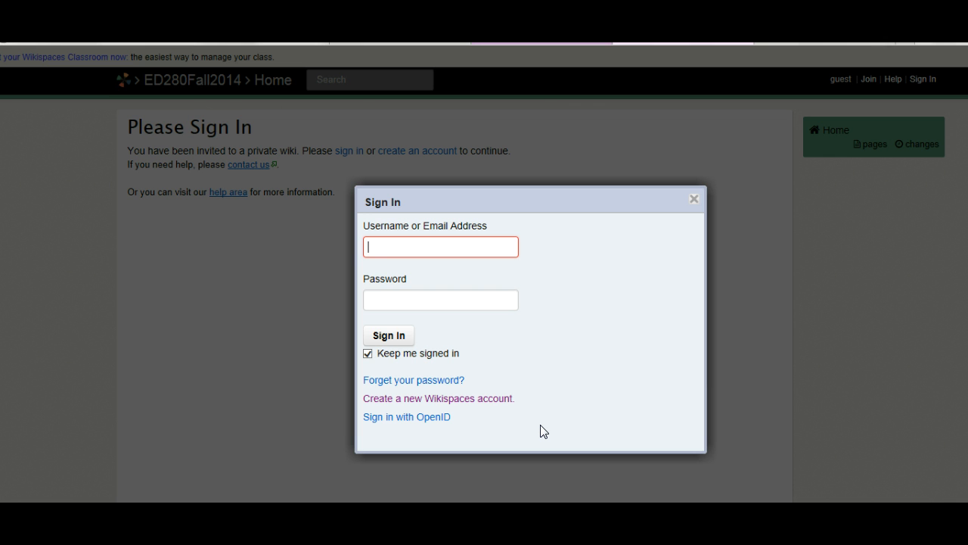
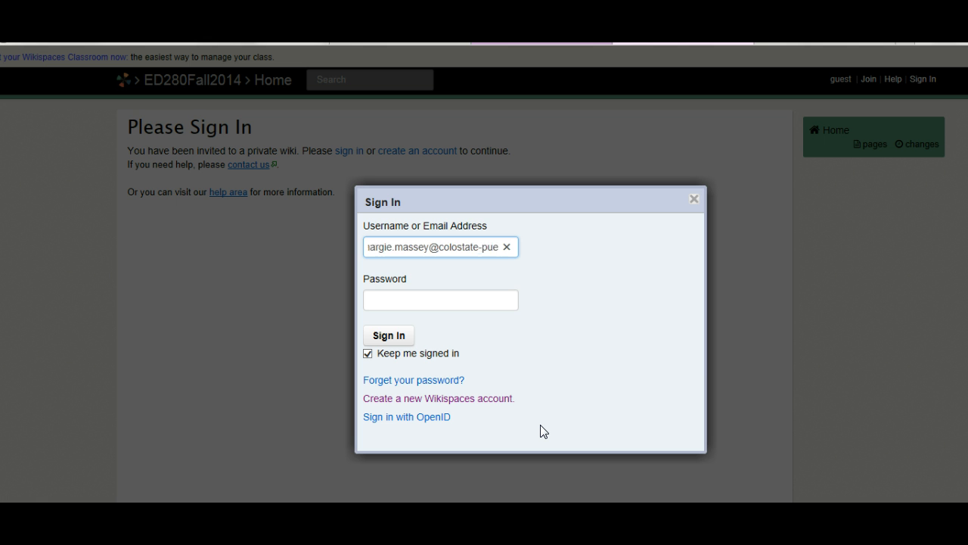
Step: Sign in using the account's e-mail address as username and its password
key("Tab")
type("**")
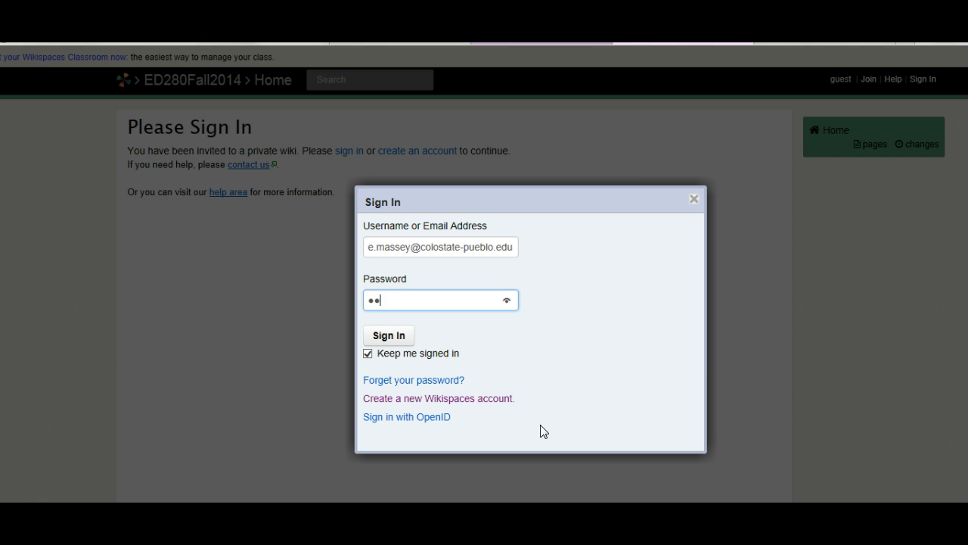
type("******")
left_click(394, 338)
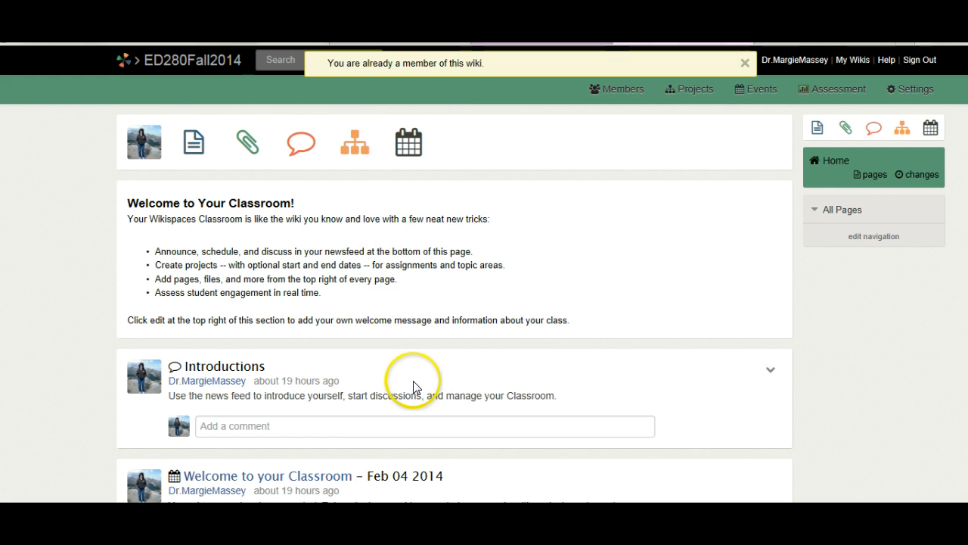
Step: Open the ED280Fall2014 wiki's Pages and Files list from the Home sidebar's 'pages' link
scroll(415, 382, "down", 1)
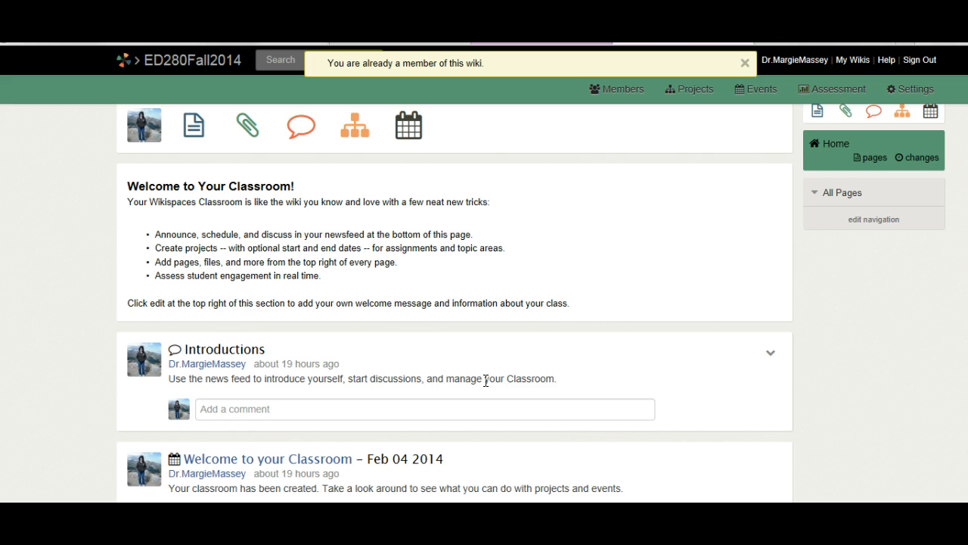
scroll(845, 227, "up", 1)
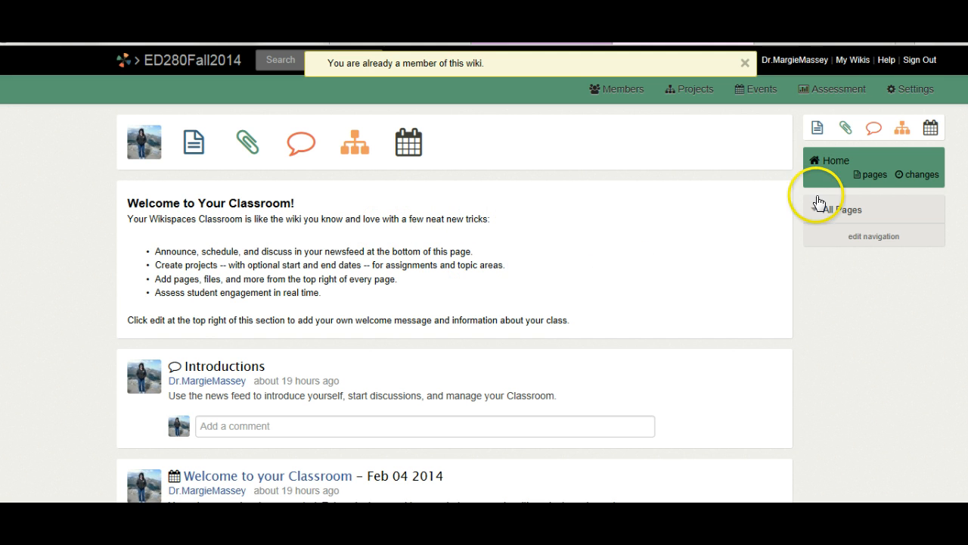
left_click(874, 175)
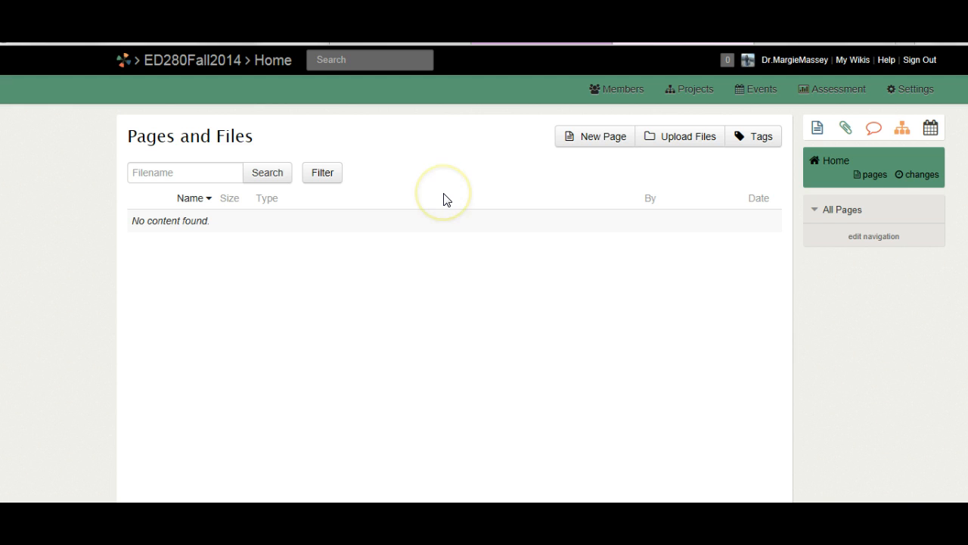
Step: Create a new wiki page named after the instructor
left_click(600, 143)
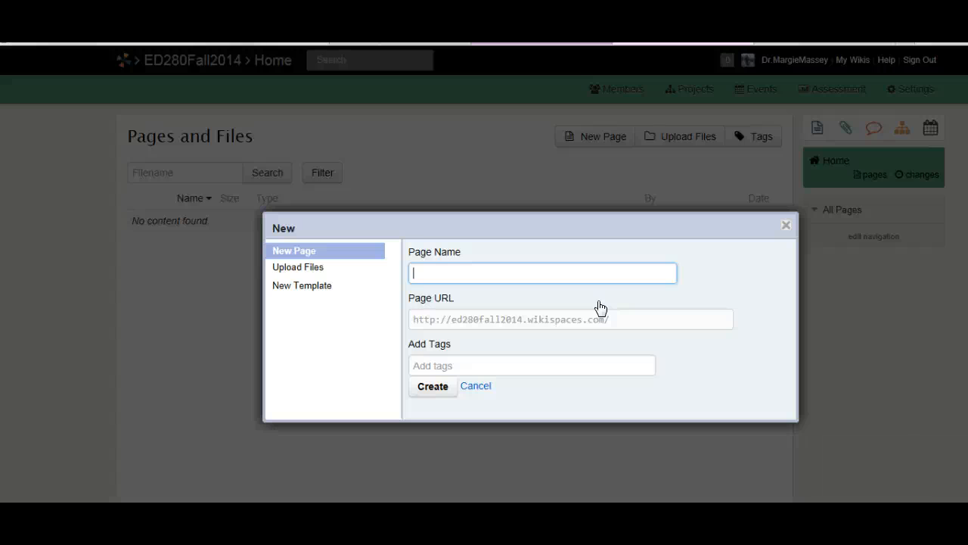
type("Massey")
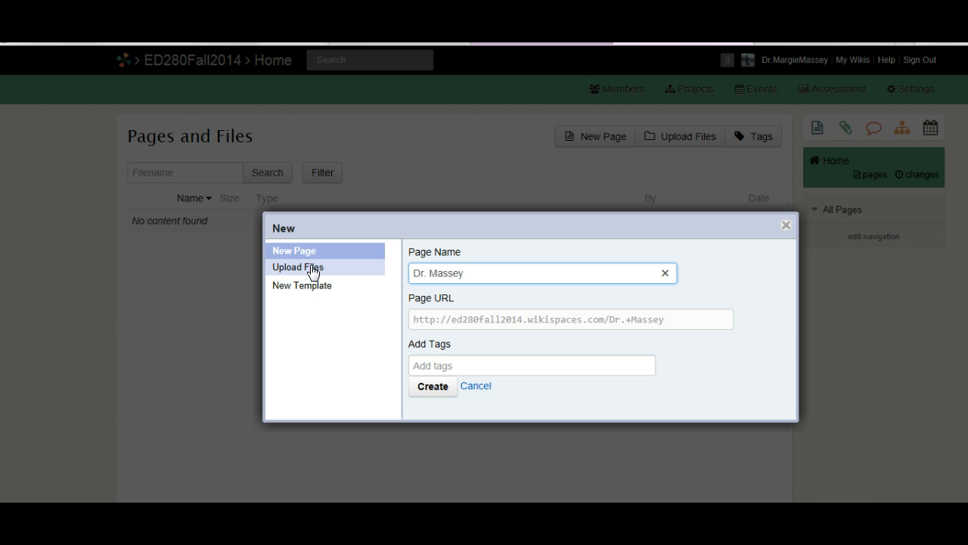
left_click(440, 390)
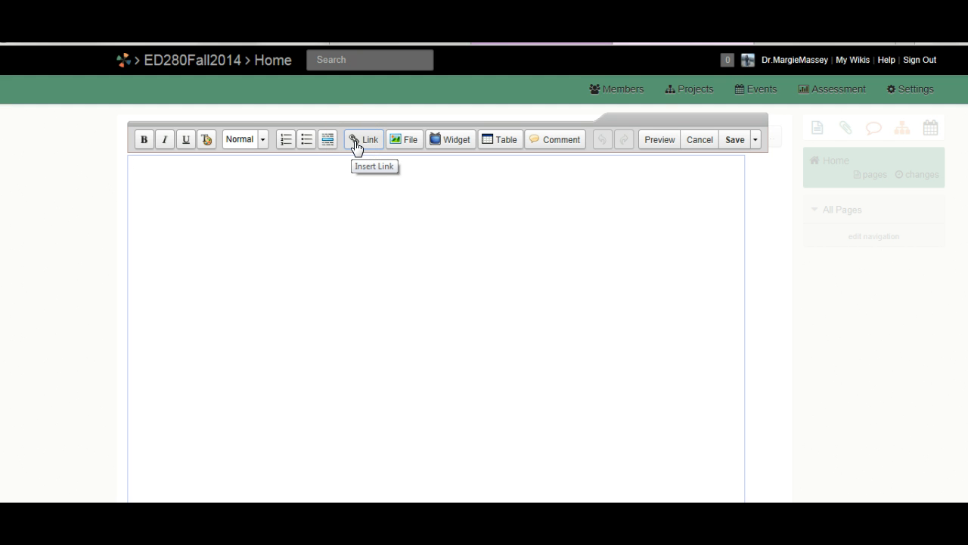
Step: Start a file upload from the editor's Images and Files dialog to browse the computer
left_click(409, 142)
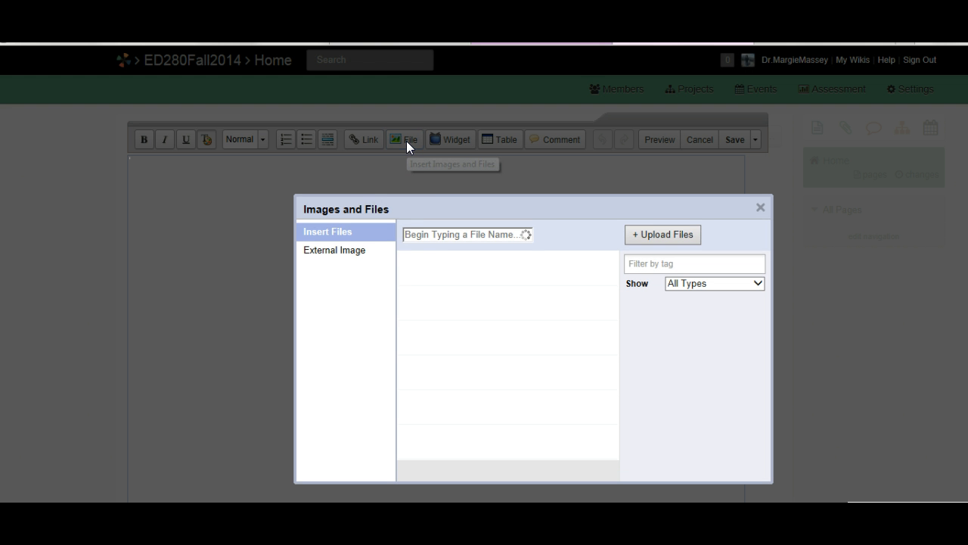
left_click(670, 234)
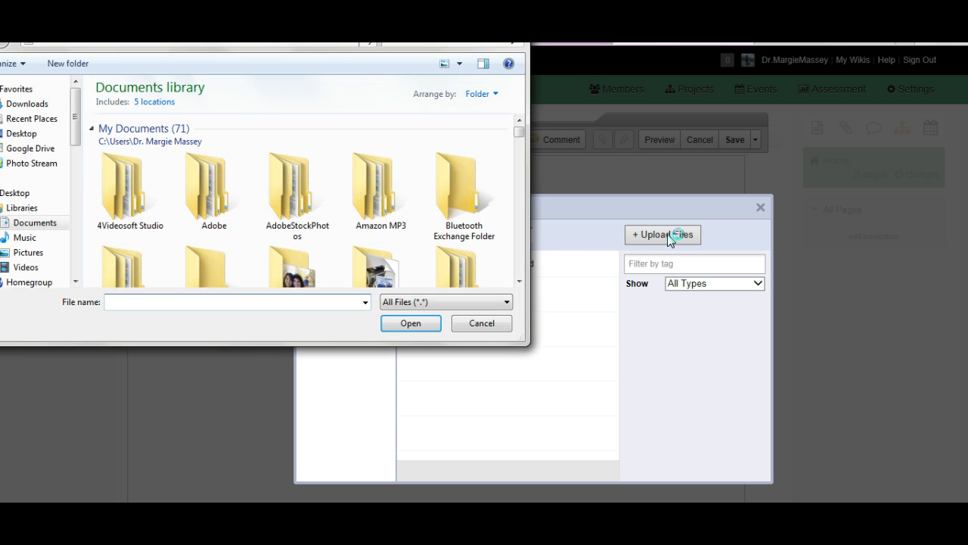
Step: Upload SoftwareTable.doc from the USB drive's ED280Spring2014\Week4InstructionalSoftware folder
left_click_drag(75, 132, 75, 269)
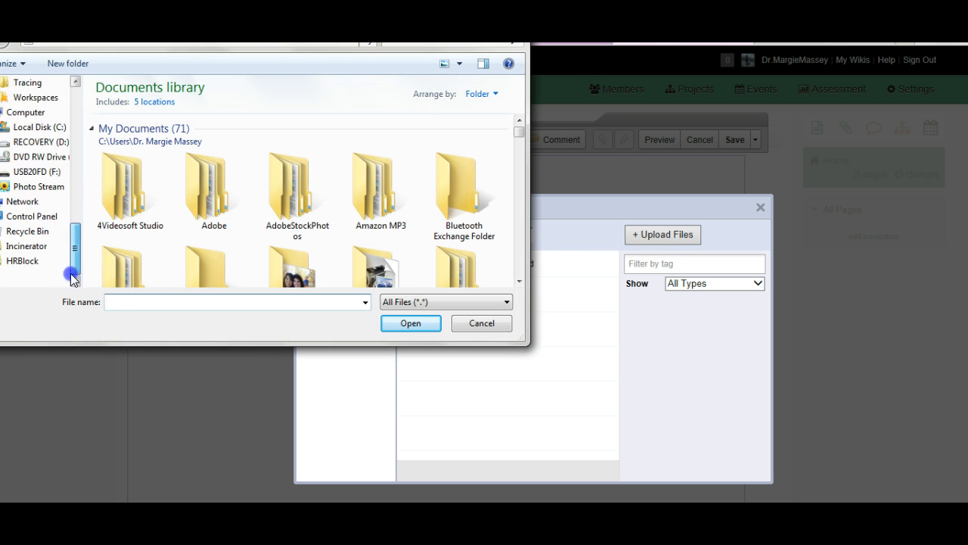
left_click(43, 172)
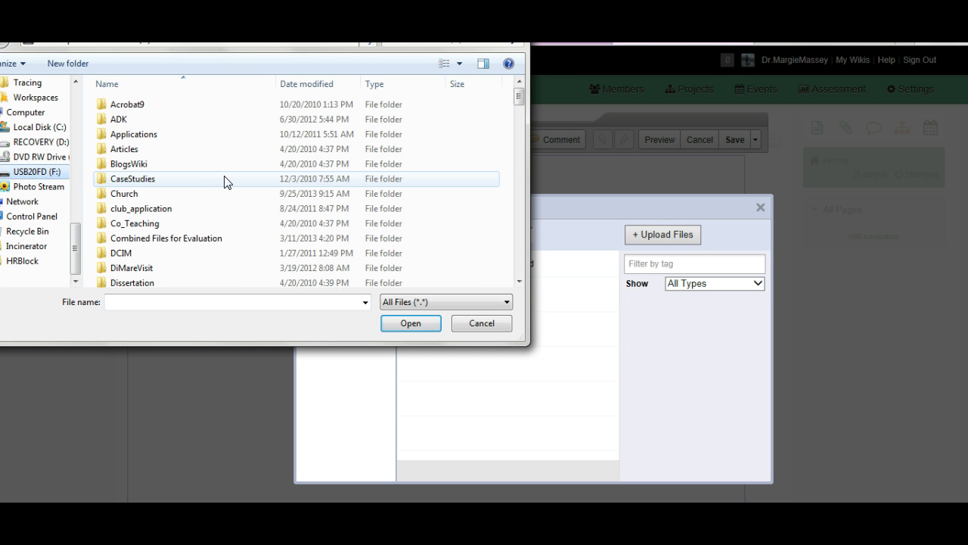
left_click(231, 205)
scroll(233, 207, "down", 2)
scroll(233, 206, "down", 2)
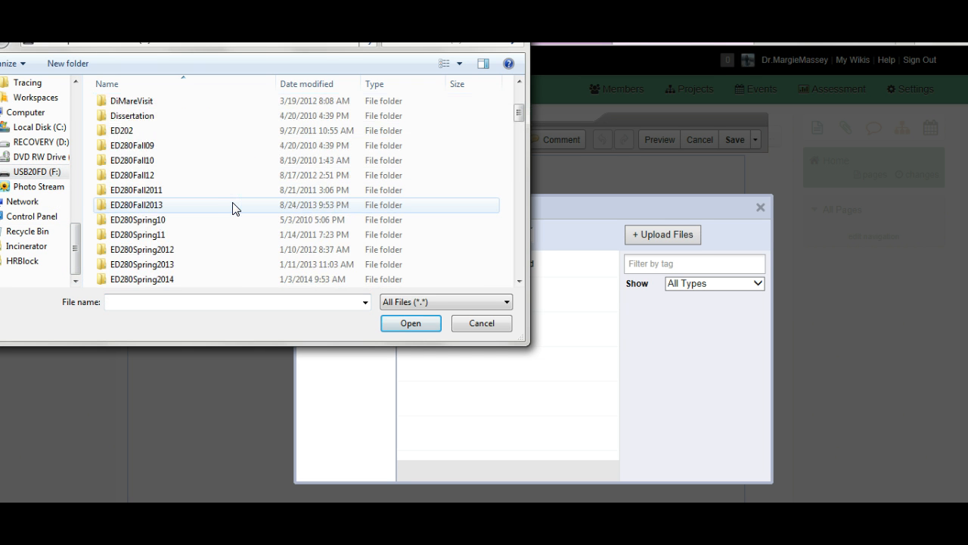
left_click(179, 280)
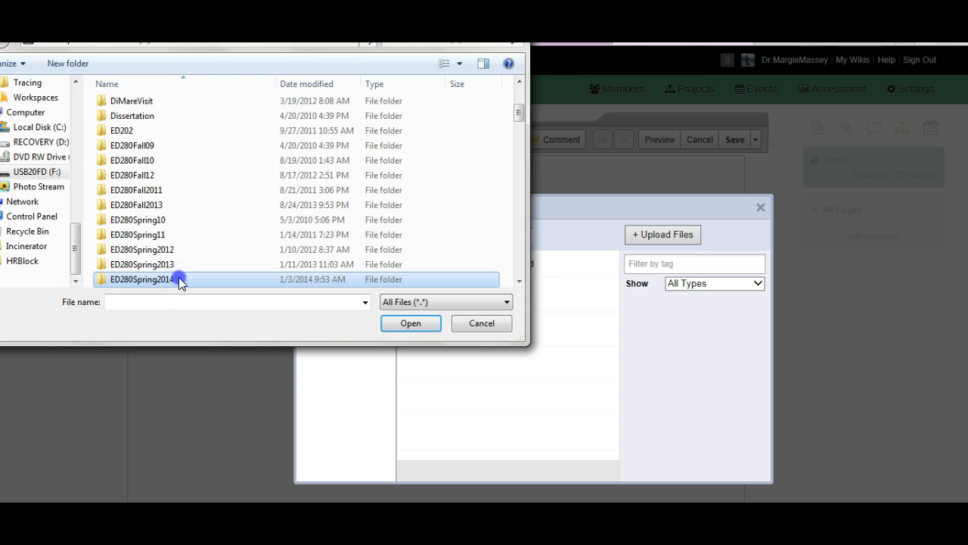
double_click(179, 279)
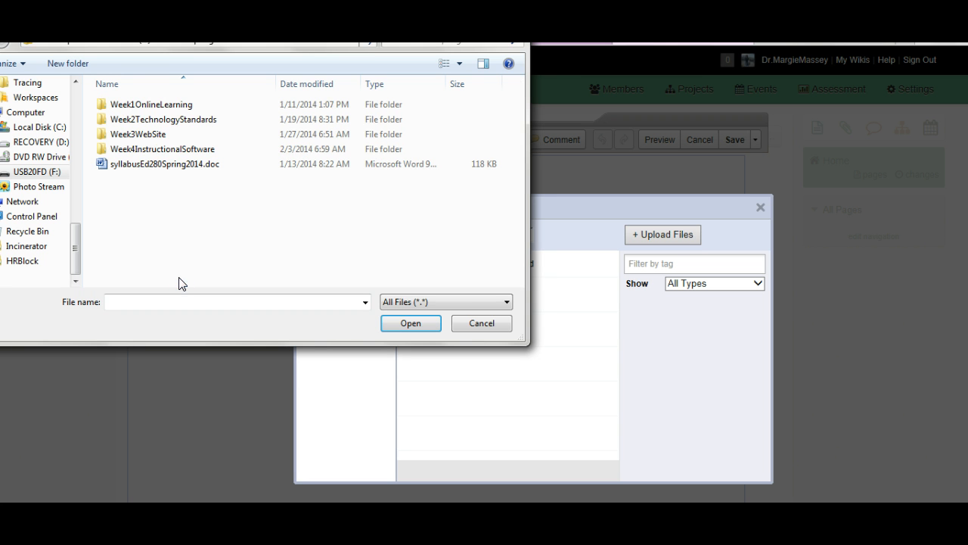
left_click(165, 149)
double_click(165, 149)
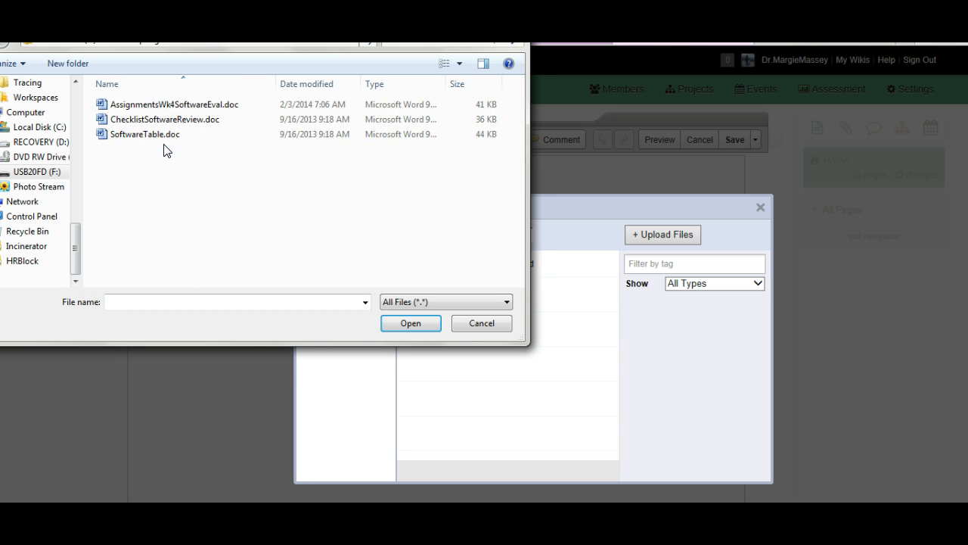
left_click(162, 134)
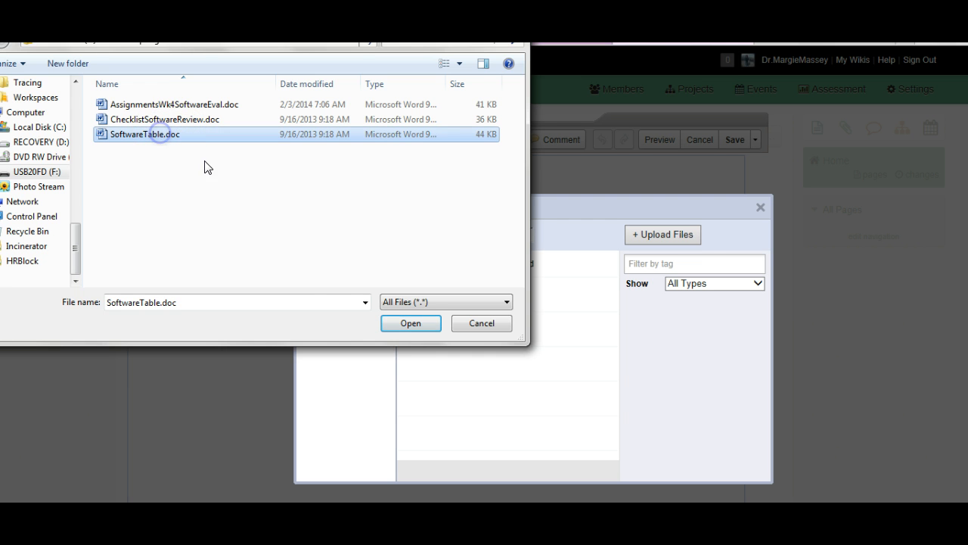
left_click(408, 324)
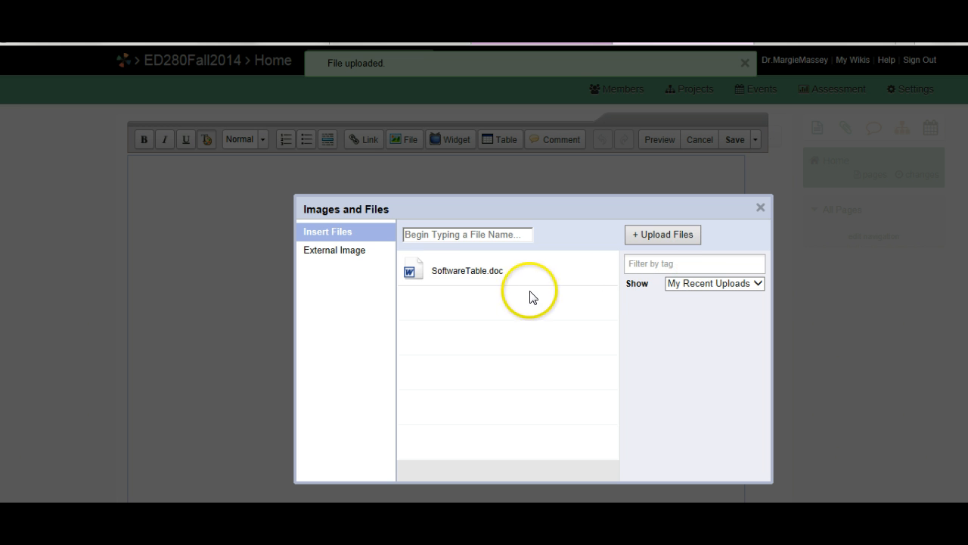
Step: Insert SoftwareTable.doc (44 KB) into the page body and preview the page
left_click(455, 278)
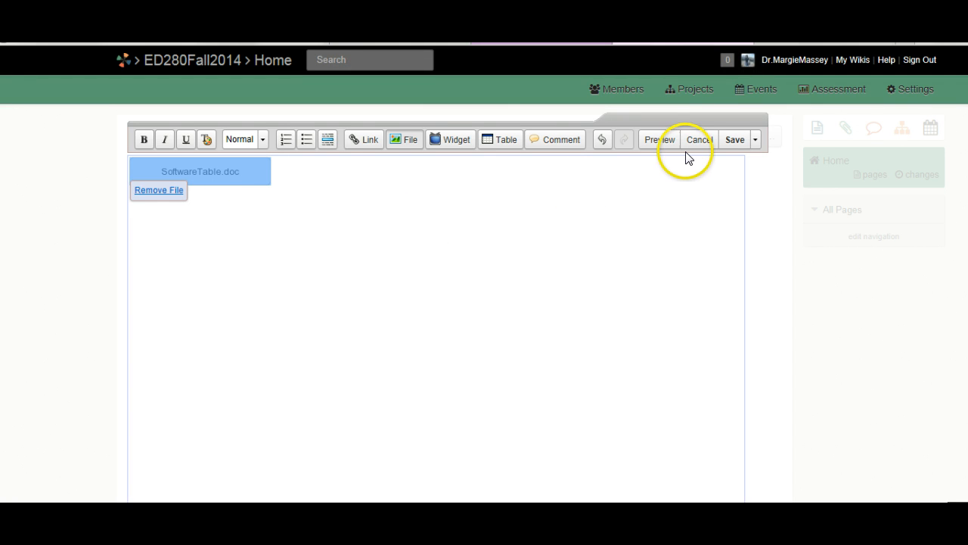
left_click(660, 141)
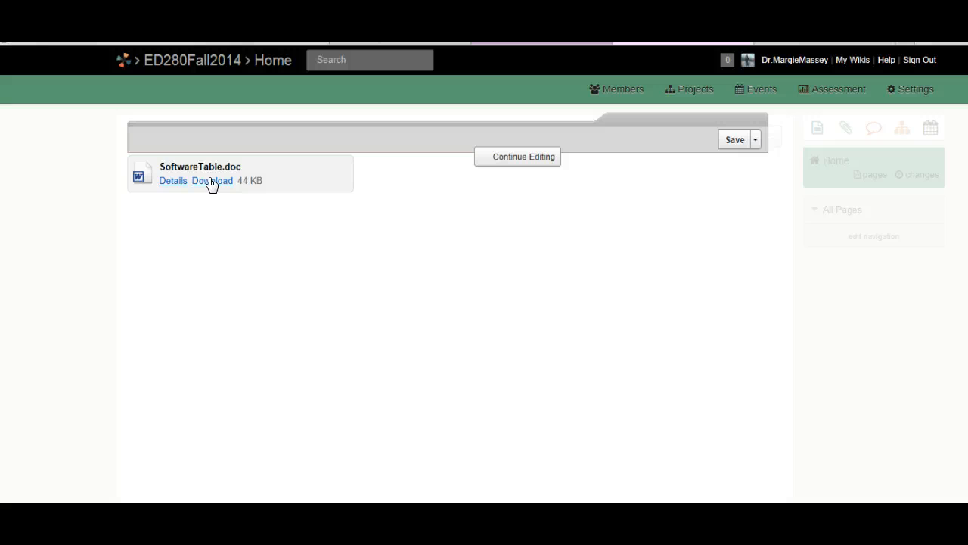
left_click(169, 189)
Step: Stay on the page past the unsaved-changes warning and save it with SoftwareTable.doc attached
left_click(172, 182)
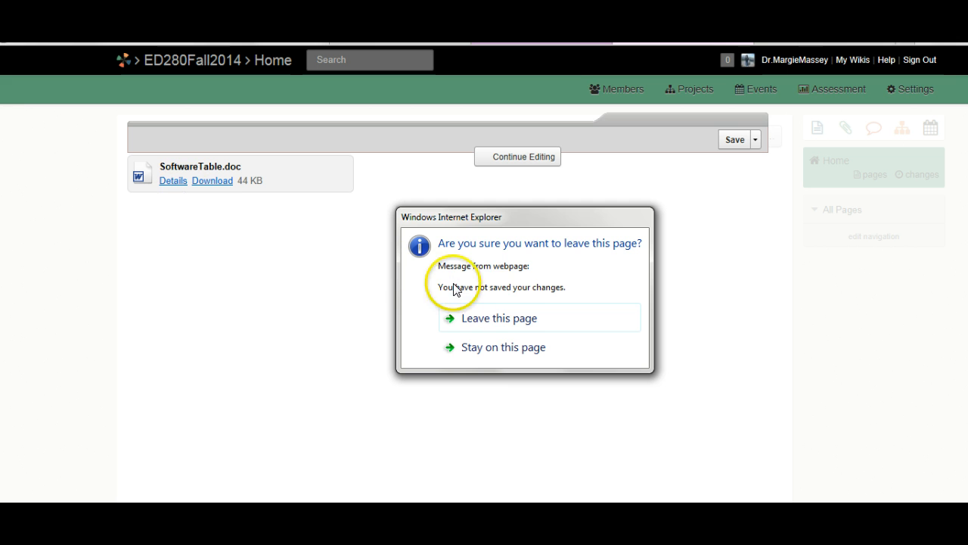
left_click(508, 353)
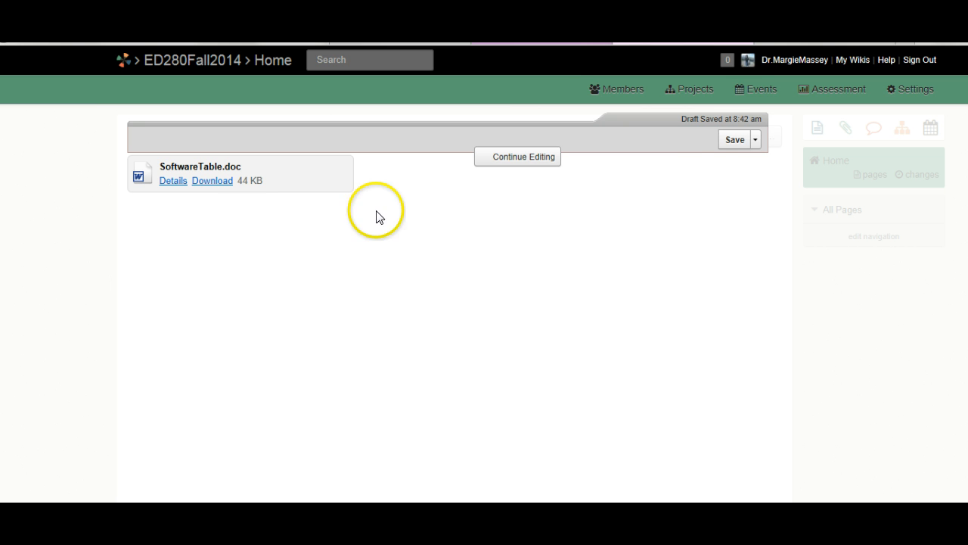
left_click(729, 139)
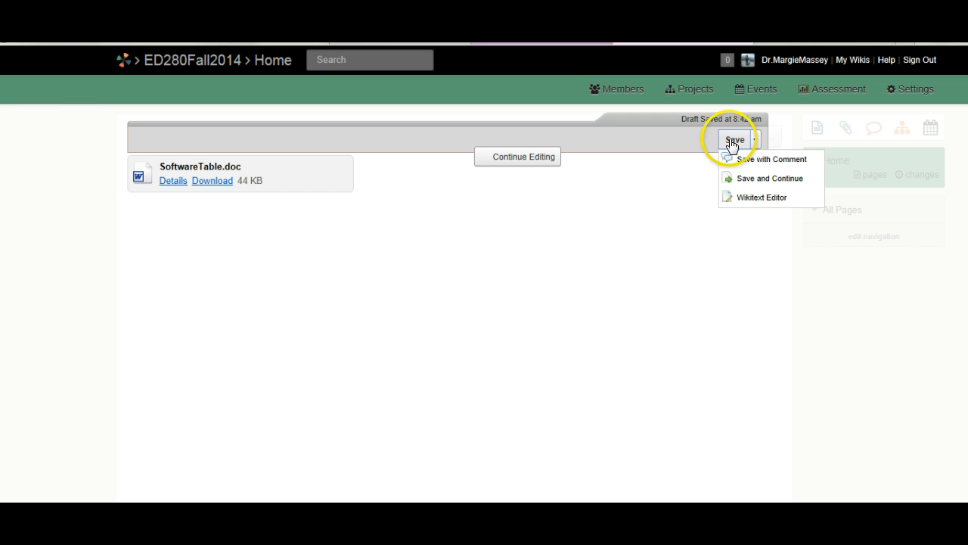
left_click(760, 186)
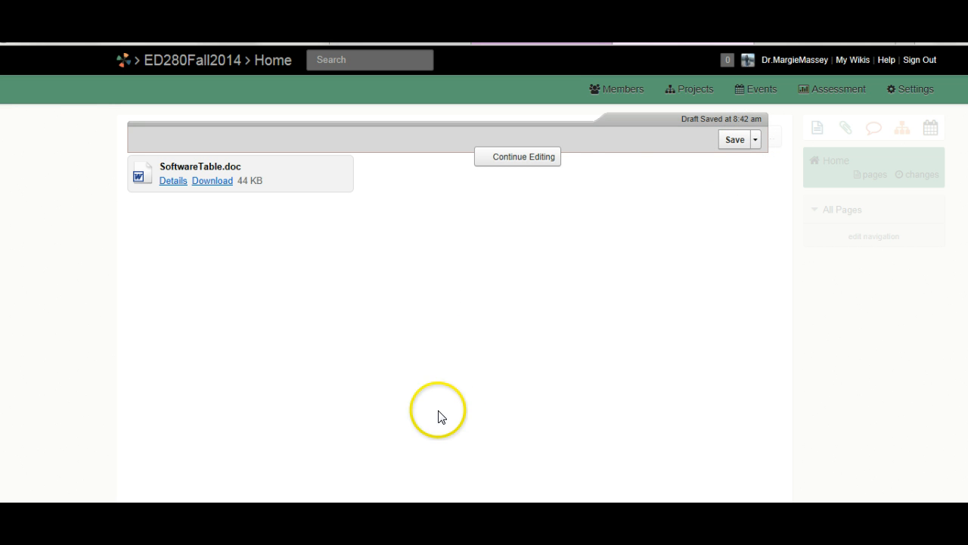
left_click(740, 147)
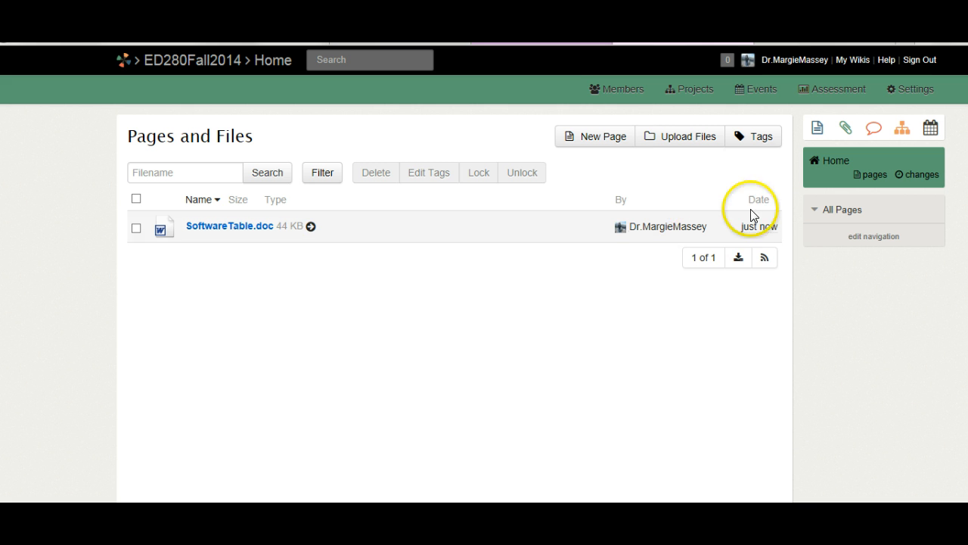
Step: From the classroom Home, expand All Pages to reveal the instructor's page, then view Pages and Files
mouse_move(757, 231)
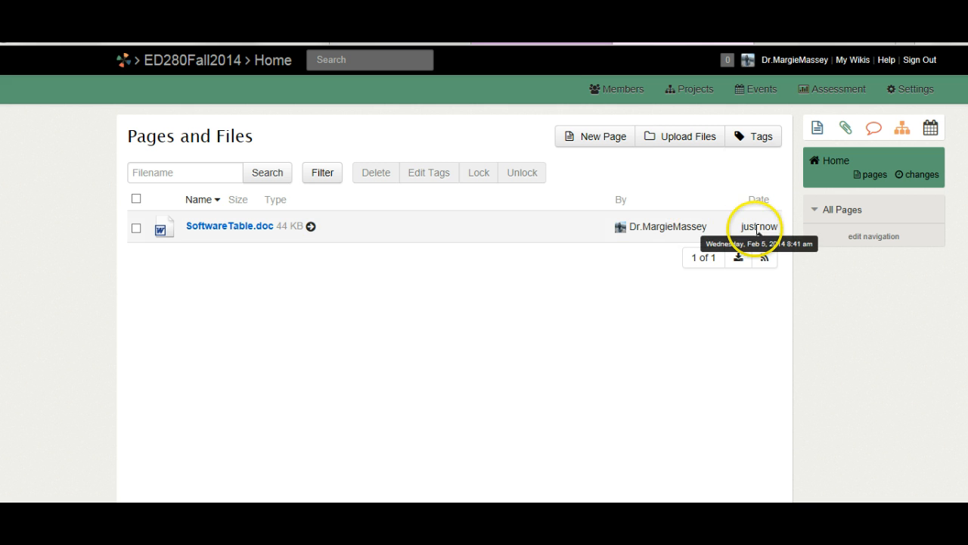
left_click(827, 164)
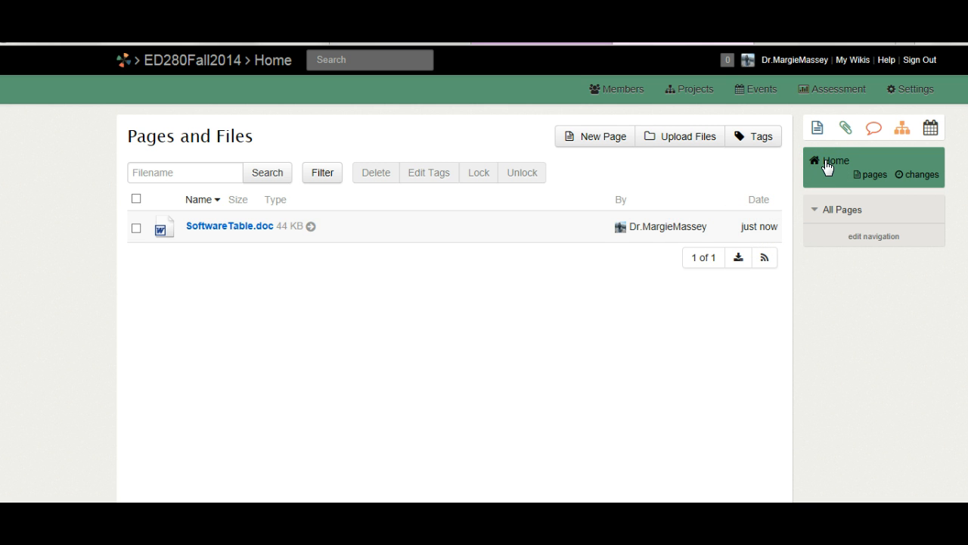
left_click(848, 213)
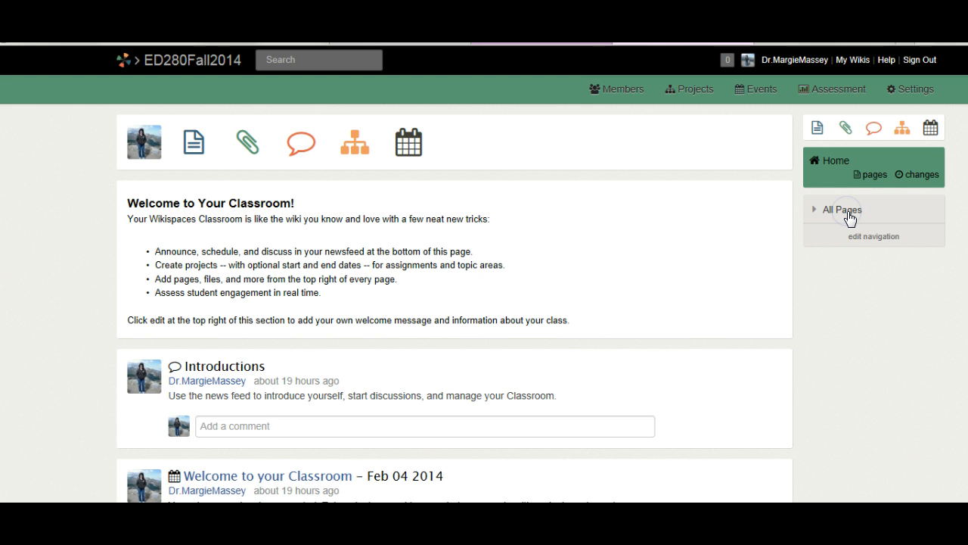
left_click(840, 212)
left_click(822, 213)
left_click(817, 206)
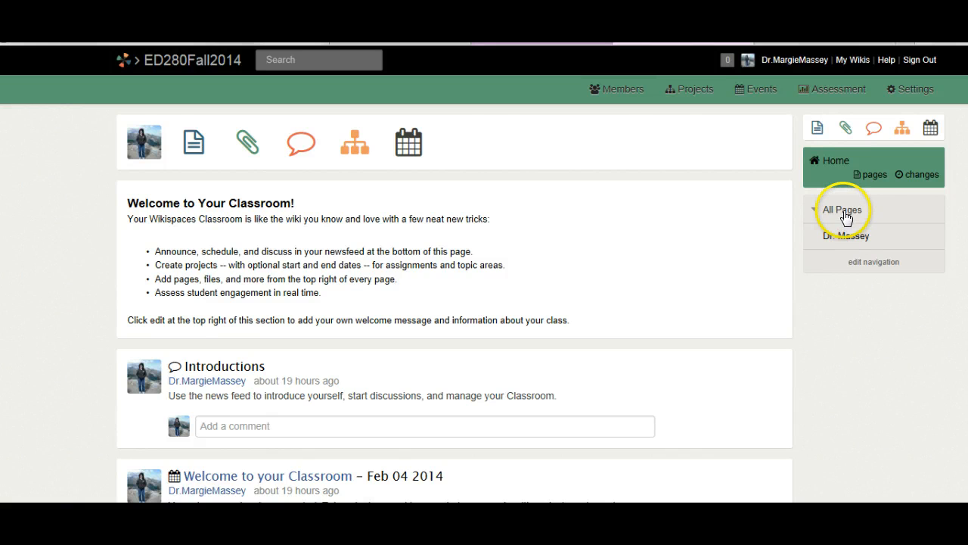
left_click(814, 209)
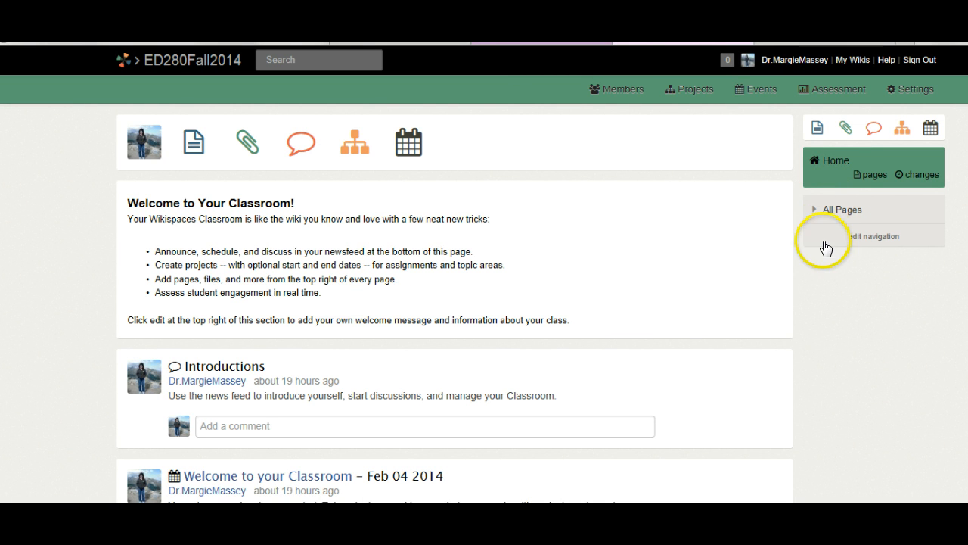
left_click(814, 210)
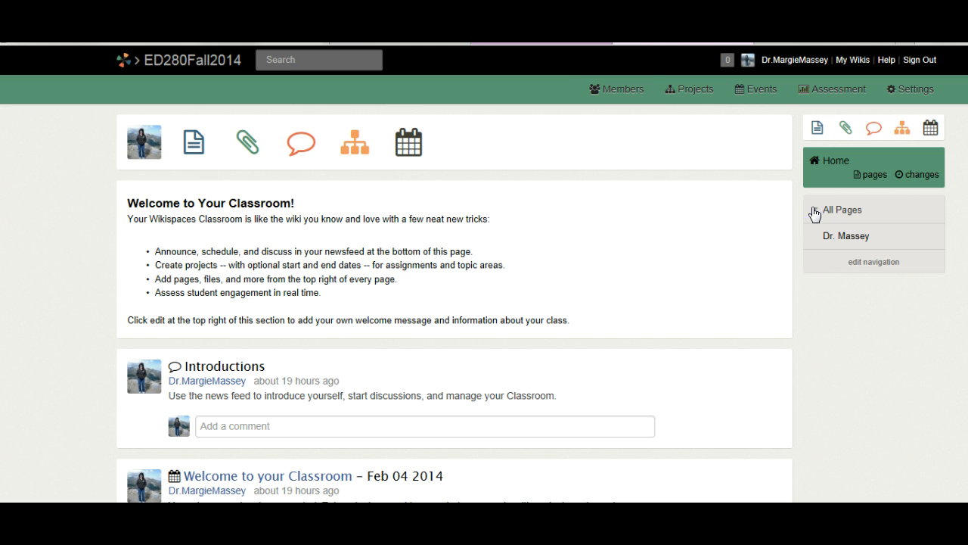
left_click(875, 176)
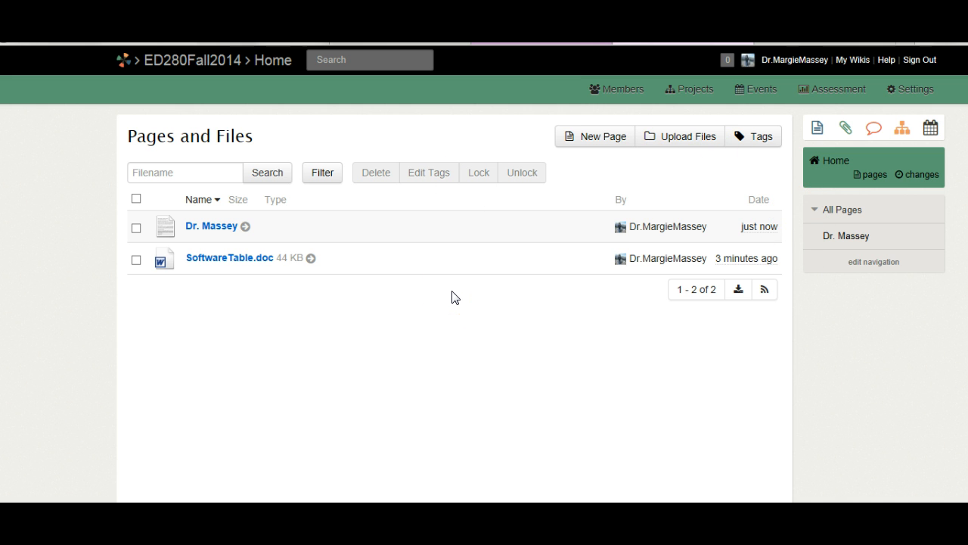
left_click(426, 323)
left_click(397, 302)
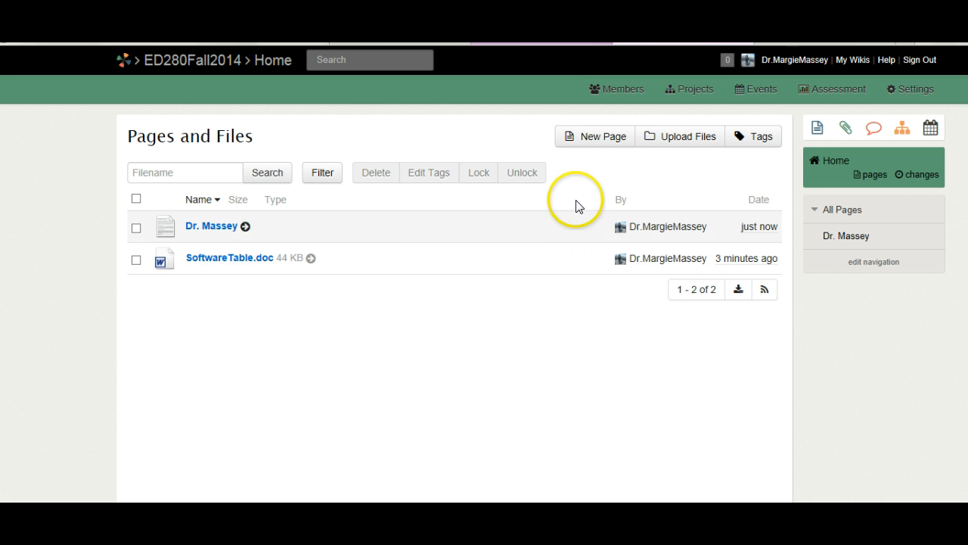
left_click(595, 139)
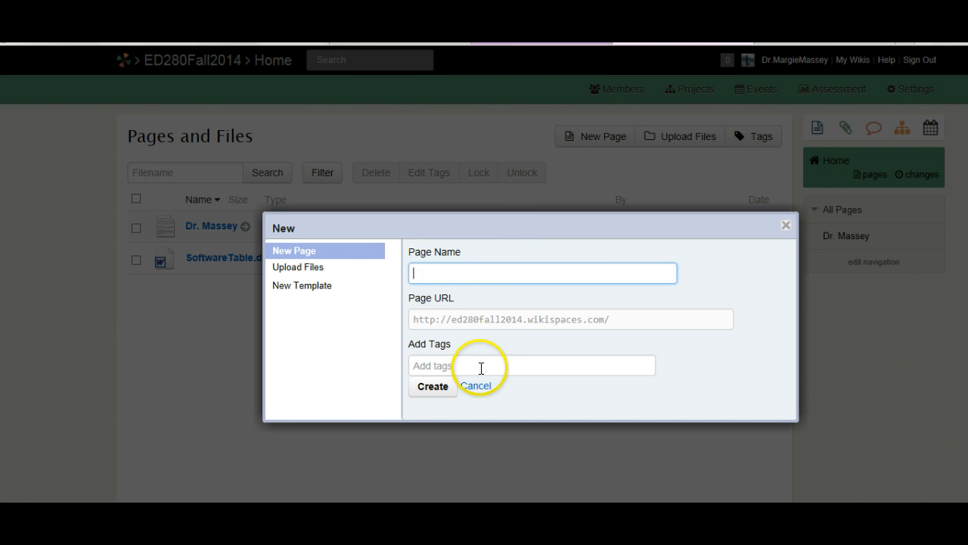
left_click(786, 226)
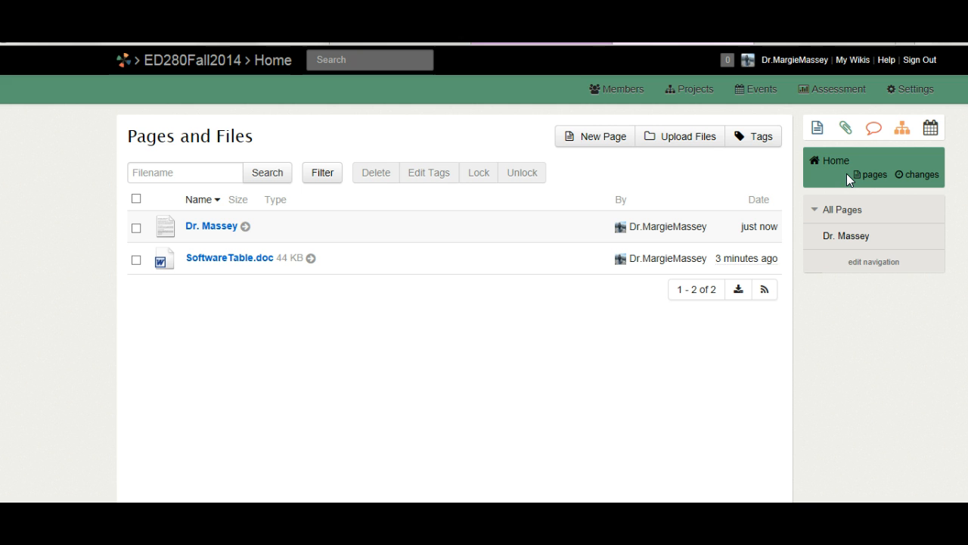
left_click(434, 380)
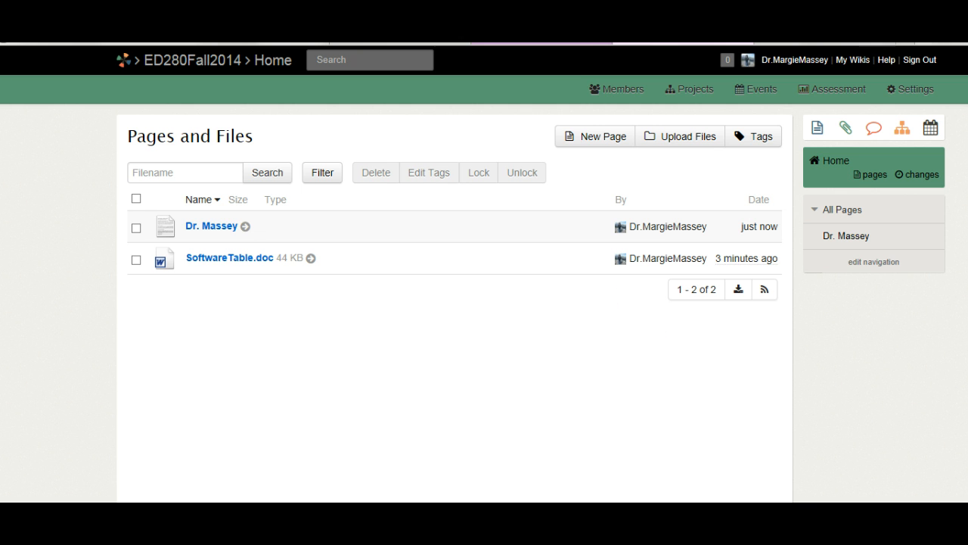